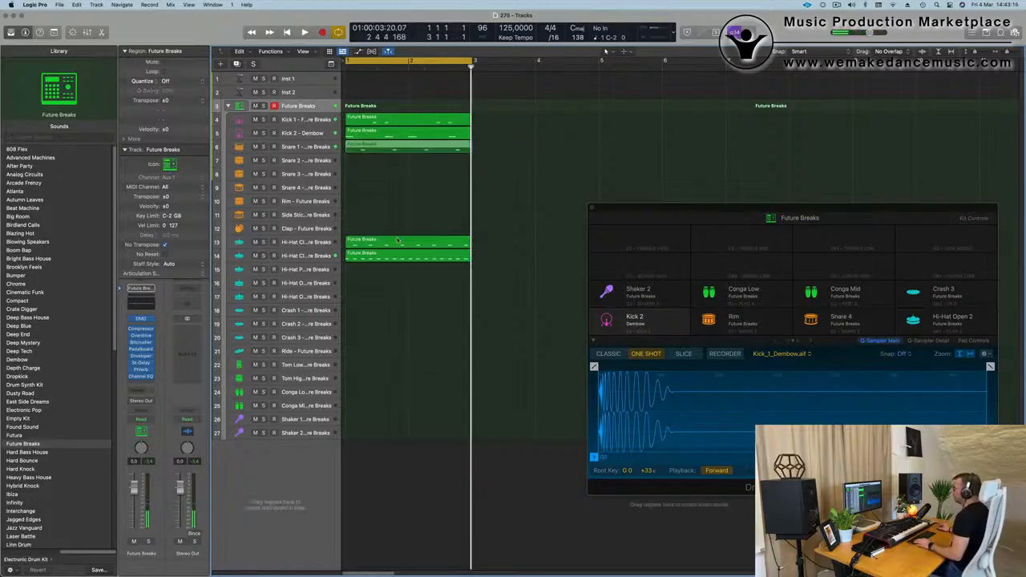
Step: Close the Tape Delay window and fine-tune the Conga Low track's delay send while the drum loop plays
{"action": "key", "text": "space"}
{"action": "double_click", "coordinate": [408, 366]}
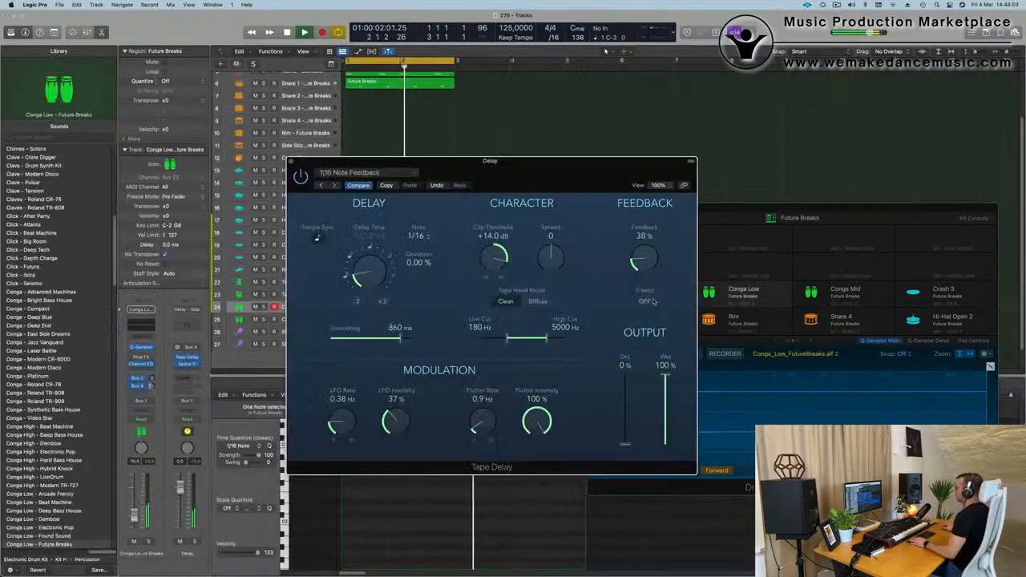
{"action": "left_click_drag", "start_coordinate": [382, 162], "coordinate": [412, 163]}
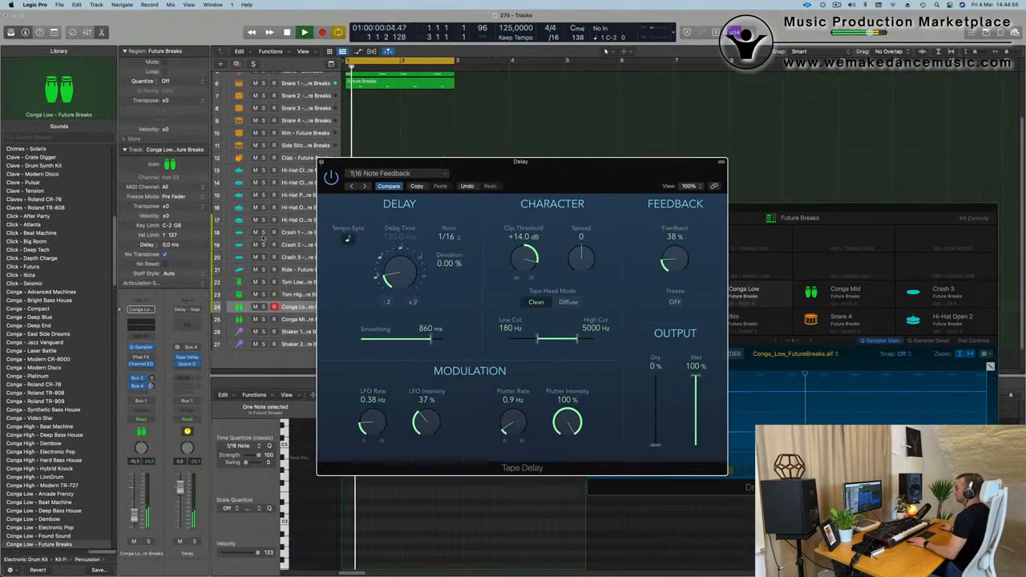
{"action": "left_click", "coordinate": [321, 162]}
{"action": "left_click_drag", "start_coordinate": [152, 386], "coordinate": [151, 384]}
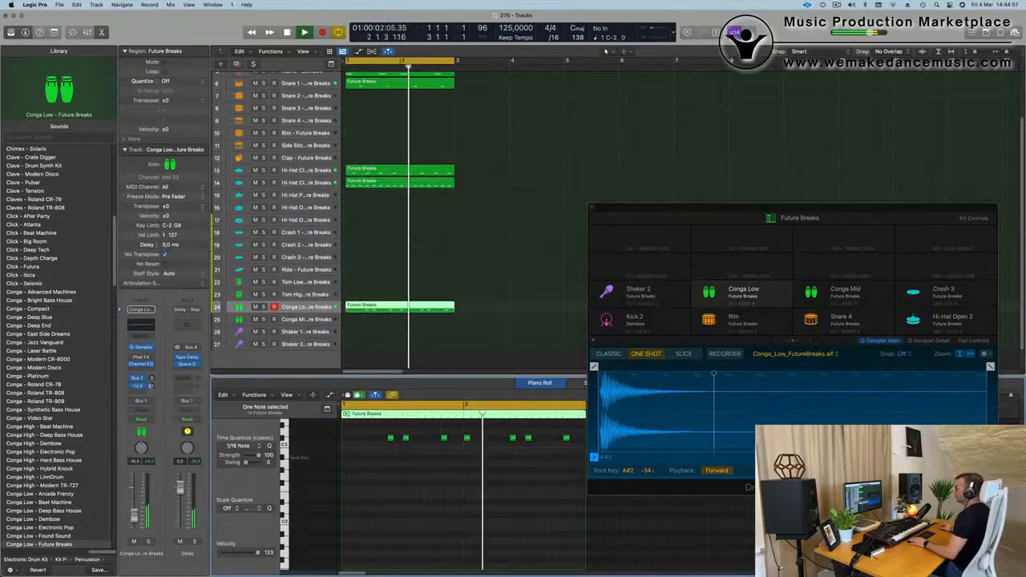
{"action": "scroll", "coordinate": [508, 241], "scroll_direction": "up", "scroll_amount": 5}
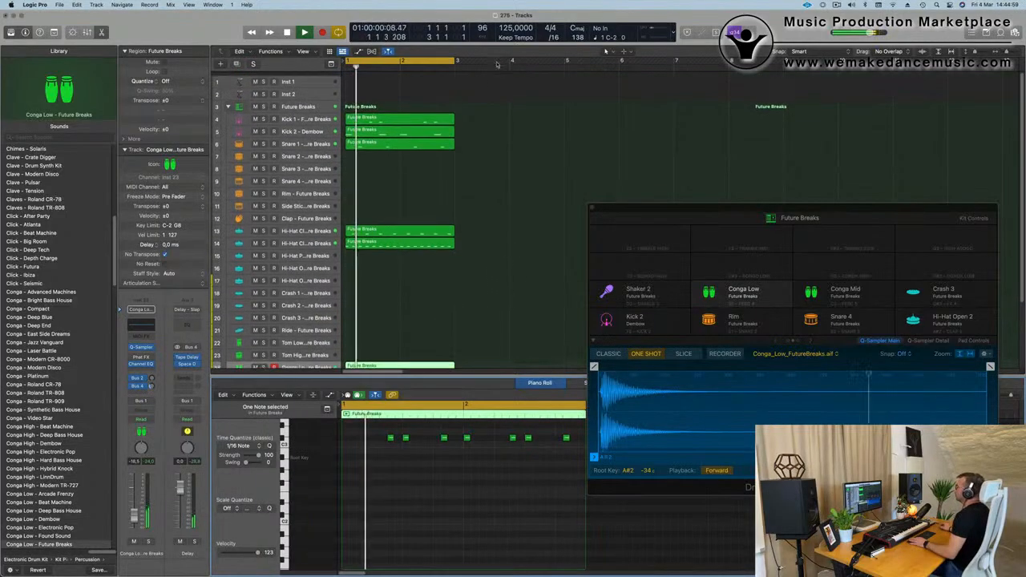
{"action": "left_click", "coordinate": [490, 99]}
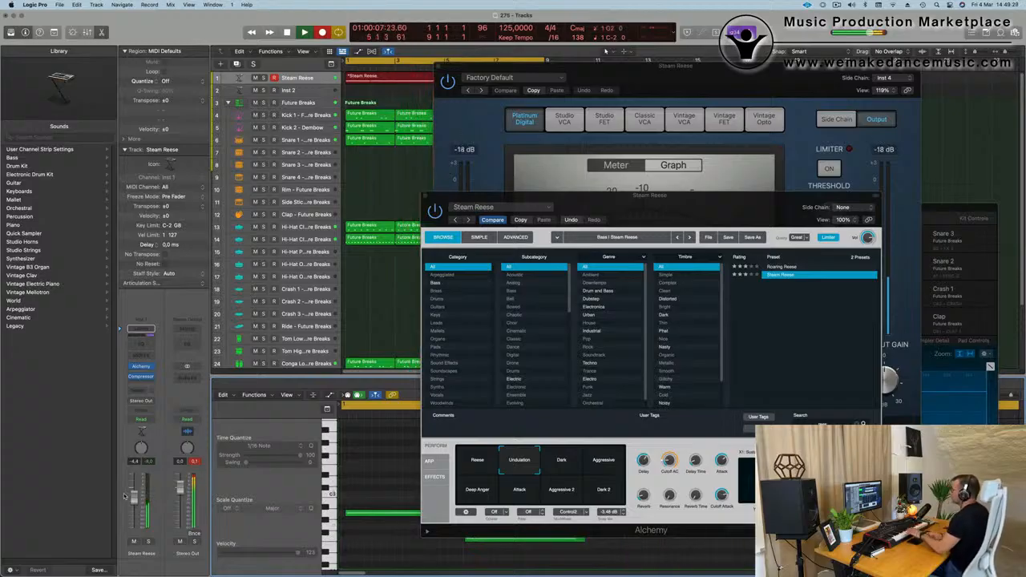
Step: Stop recording the Steam Reese part and move the Compressor and Alchemy windows clear of the arrangement
{"action": "key", "text": "space"}
{"action": "key", "text": "space"}
{"action": "key", "text": "space"}
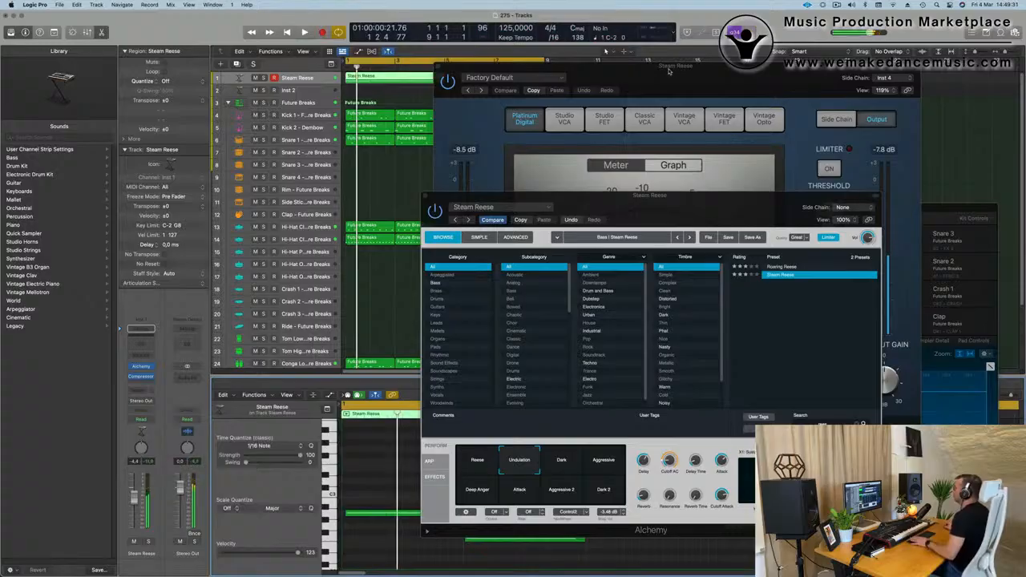
{"action": "left_click_drag", "start_coordinate": [667, 67], "coordinate": [1024, 62]}
{"action": "left_click_drag", "start_coordinate": [677, 198], "coordinate": [816, 69]}
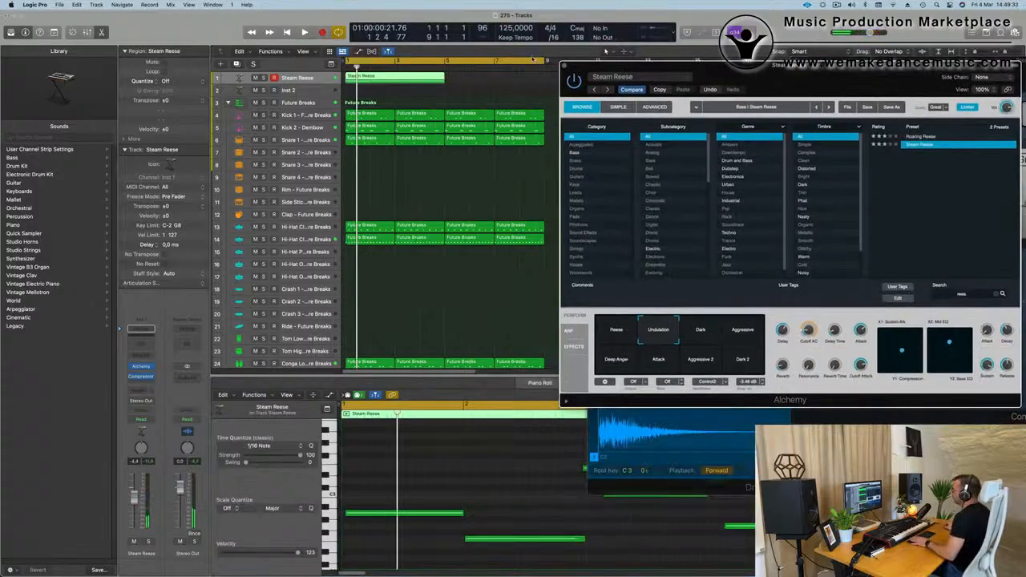
Step: Select all the notes of the recorded Steam Reese region in the Piano Roll
{"action": "key", "text": "space"}
{"action": "key", "text": "super+a"}
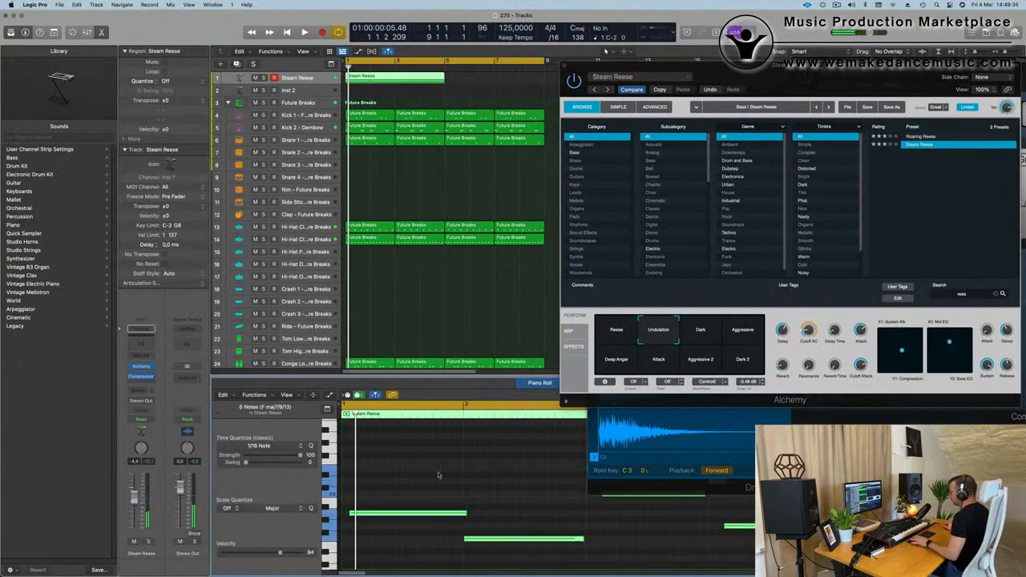
{"action": "scroll", "coordinate": [439, 474], "scroll_direction": "down", "scroll_amount": 3}
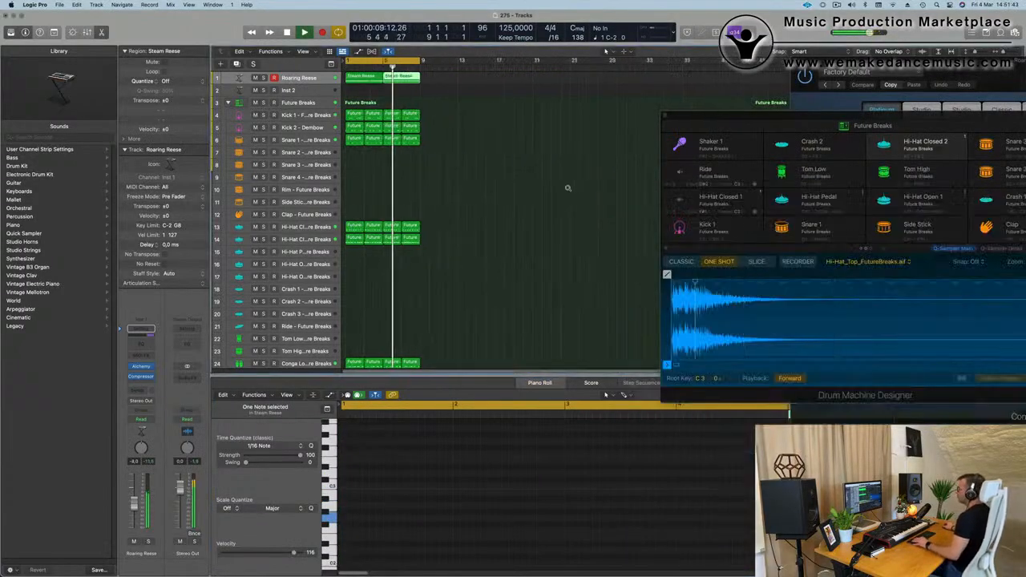
Step: Repeat all regions of the arrangement once and extend the cycle range to bar 17
{"action": "scroll", "coordinate": [567, 188], "scroll_direction": "down", "scroll_amount": 3}
{"action": "scroll", "coordinate": [543, 192], "scroll_direction": "up", "scroll_amount": 2}
{"action": "key", "text": "Return"}
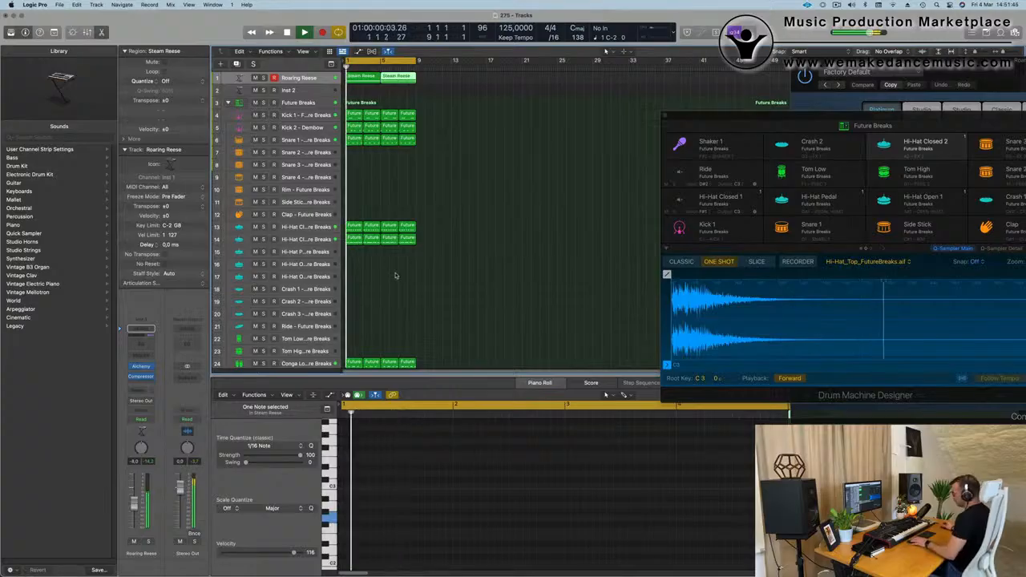
{"action": "key", "text": "super+a"}
{"action": "key", "text": "super+r"}
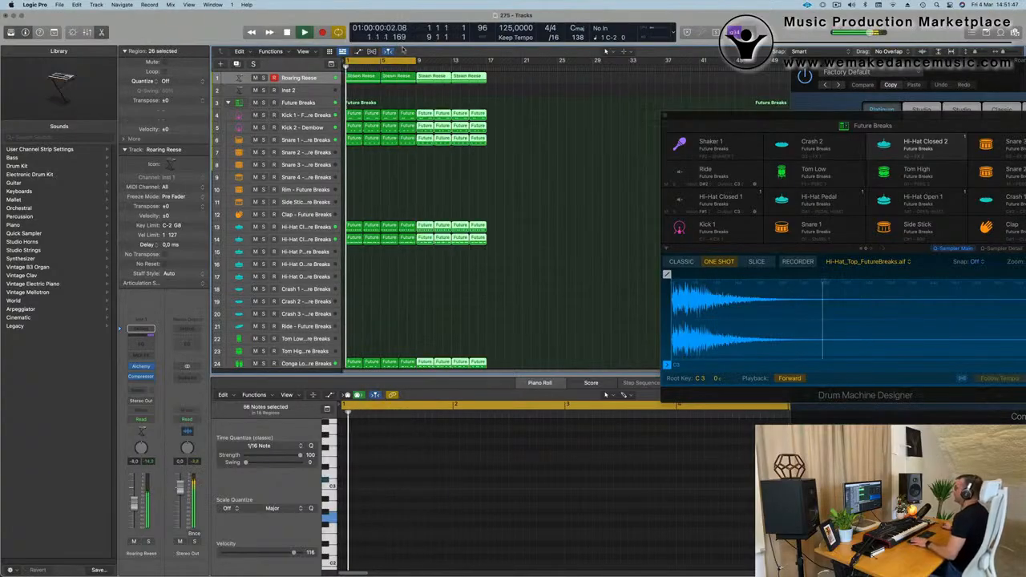
{"action": "left_click_drag", "start_coordinate": [417, 58], "coordinate": [488, 59]}
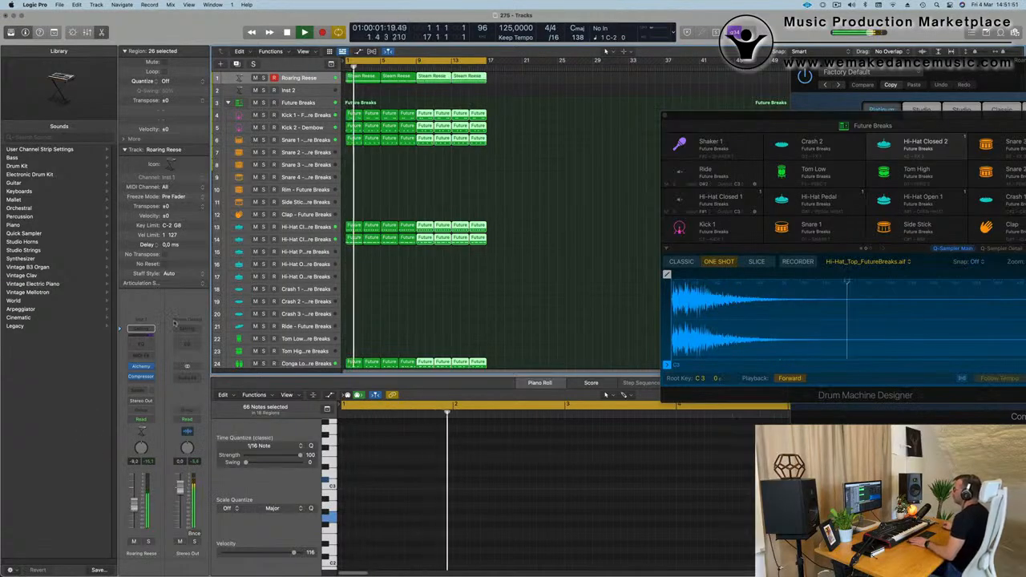
Step: Select the Inst 2 track, open its Alchemy instrument and move the plug-in window off the regions
{"action": "left_click", "coordinate": [307, 93]}
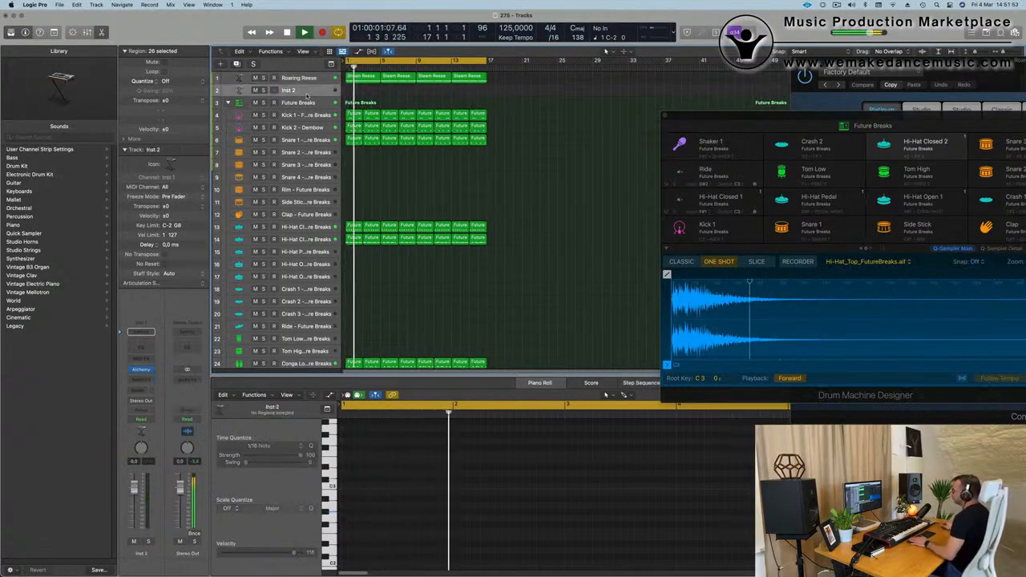
{"action": "left_click", "coordinate": [142, 372]}
{"action": "left_click_drag", "start_coordinate": [601, 122], "coordinate": [653, 145]}
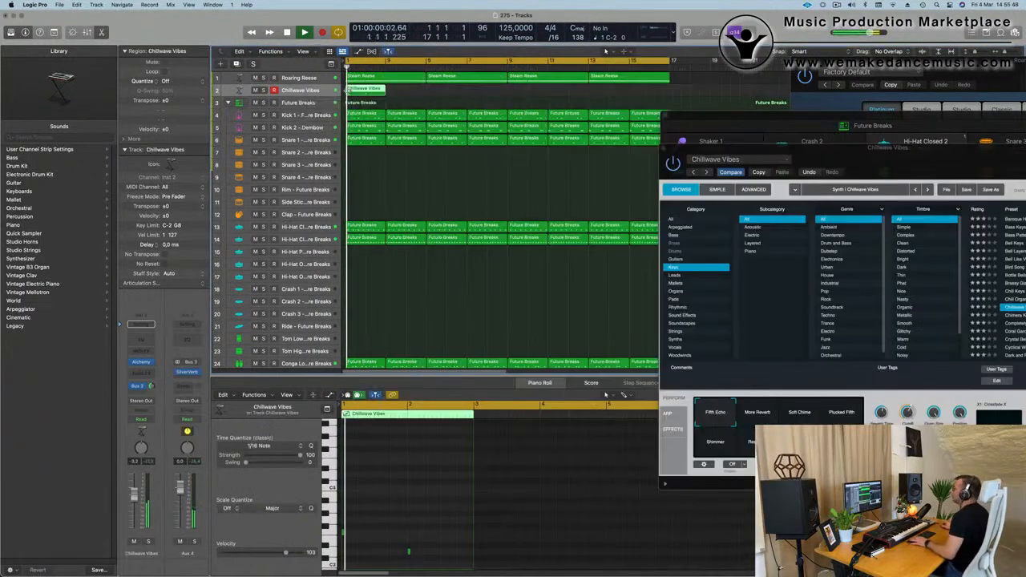
Step: Repeat the Chillwave Vibes region until its copies fill the track up to bar 17
{"action": "key", "text": "super+r"}
{"action": "key", "text": "super+r"}
{"action": "key", "text": "super+r"}
{"action": "key", "text": "super+r"}
{"action": "key", "text": "super+r"}
{"action": "key", "text": "super+r"}
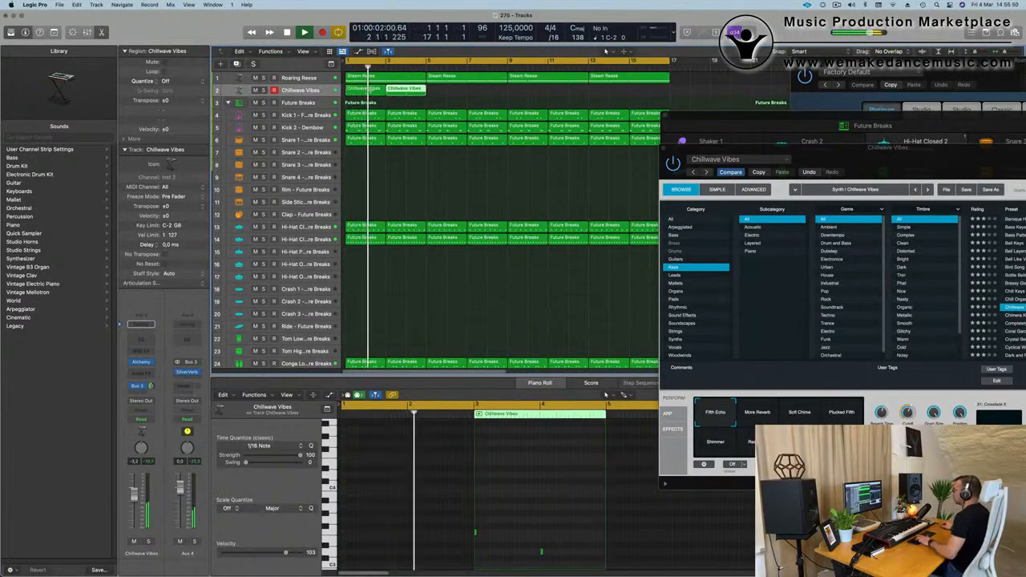
{"action": "key", "text": "super+r"}
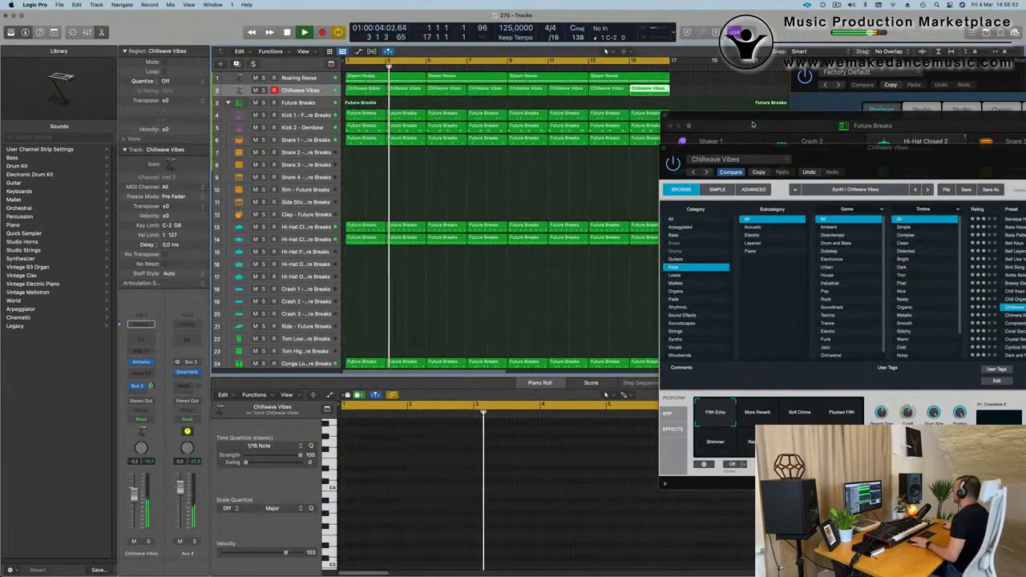
Step: Select the next track and reposition the Drum Machine Designer and plug-in windows
{"action": "key", "text": "Down"}
{"action": "left_click_drag", "start_coordinate": [802, 122], "coordinate": [820, 200]}
{"action": "left_click_drag", "start_coordinate": [823, 159], "coordinate": [597, 161]}
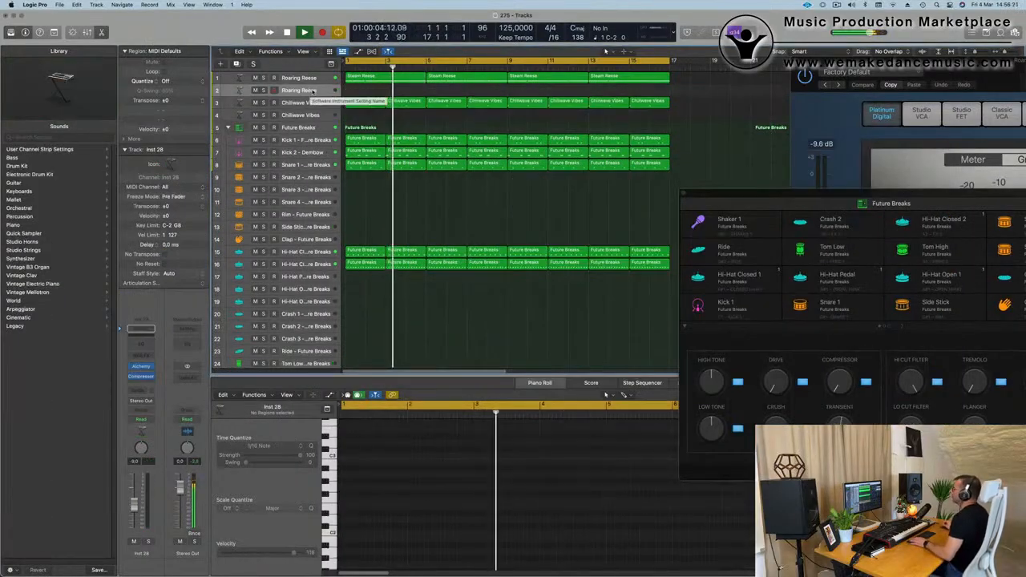
Step: Open Alchemy on the empty Roaring Reese track while playing from the start and filter its presets to Bass
{"action": "key", "text": "Return"}
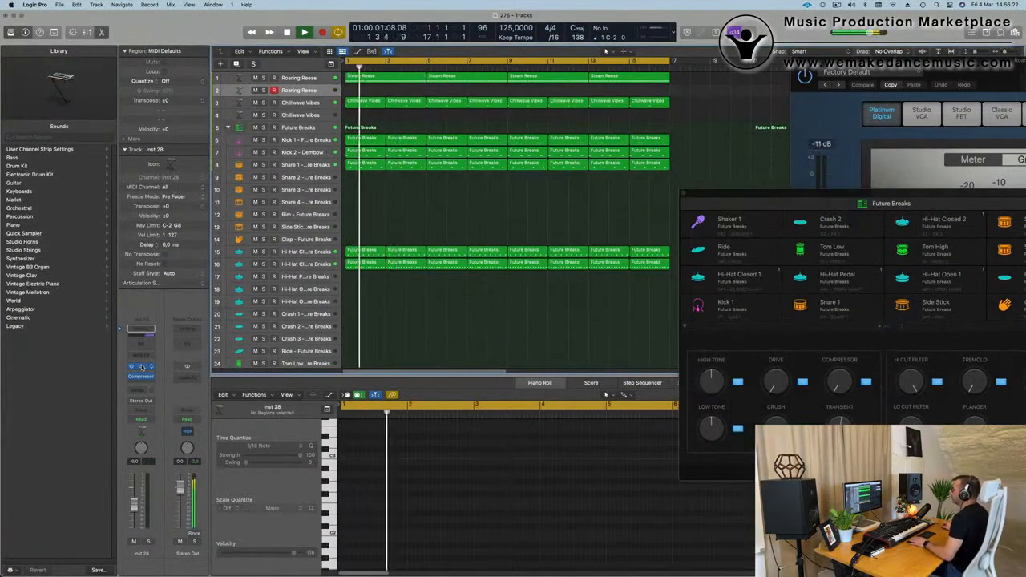
{"action": "left_click", "coordinate": [141, 366]}
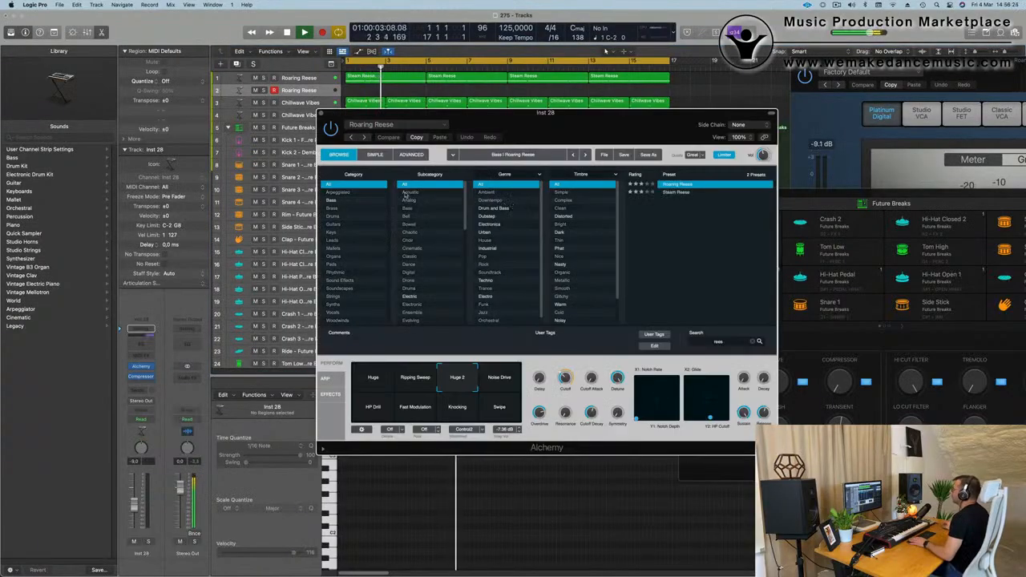
{"action": "left_click", "coordinate": [332, 203]}
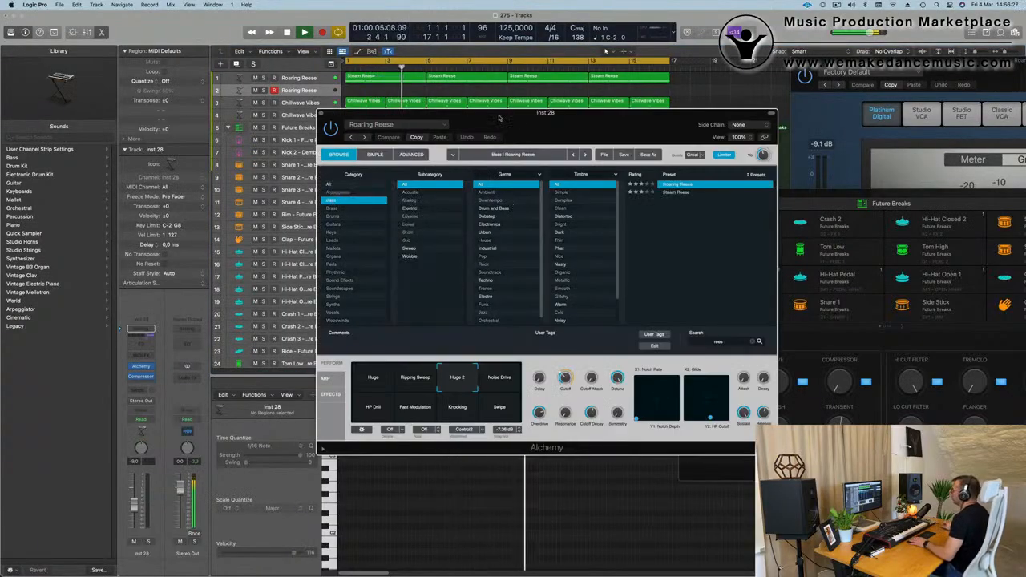
{"action": "left_click_drag", "start_coordinate": [516, 118], "coordinate": [521, 122]}
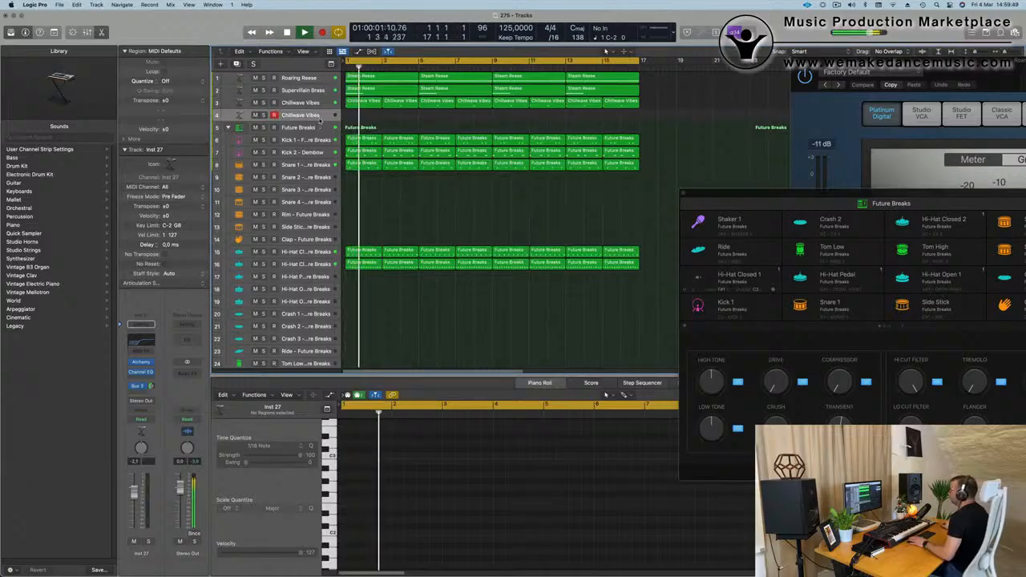
{"action": "key", "text": "space"}
{"action": "key", "text": "space"}
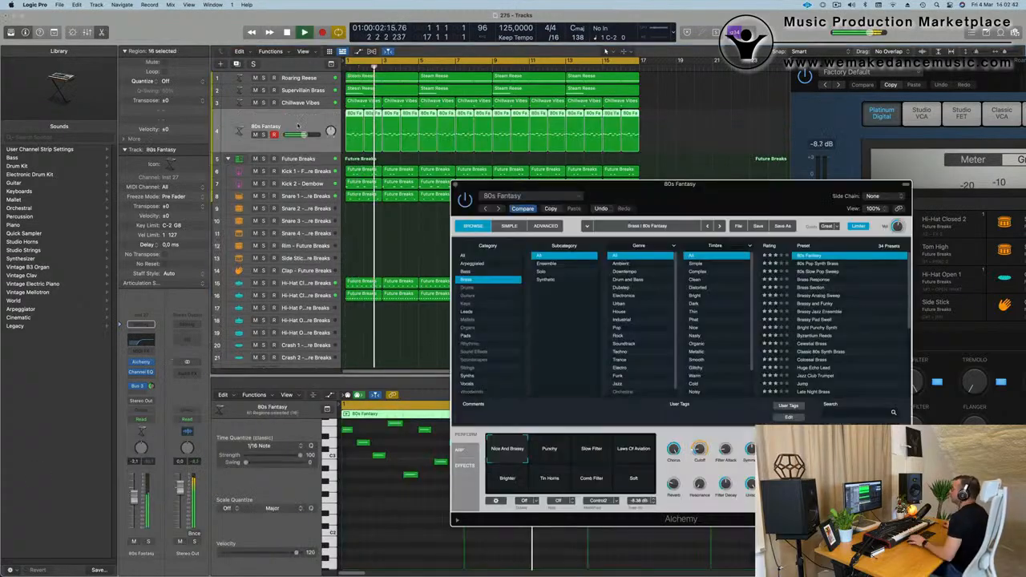
Step: Duplicate the 80s Fantasy track with its settings and copy all its regions onto the new track
{"action": "key", "text": "super+d"}
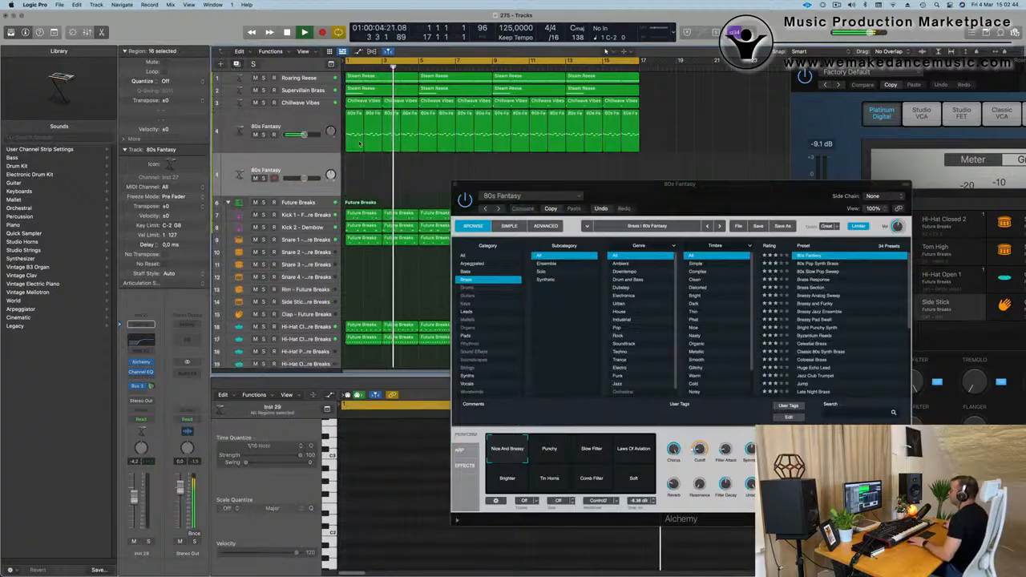
{"action": "left_click_drag", "start_coordinate": [658, 130], "coordinate": [353, 168]}
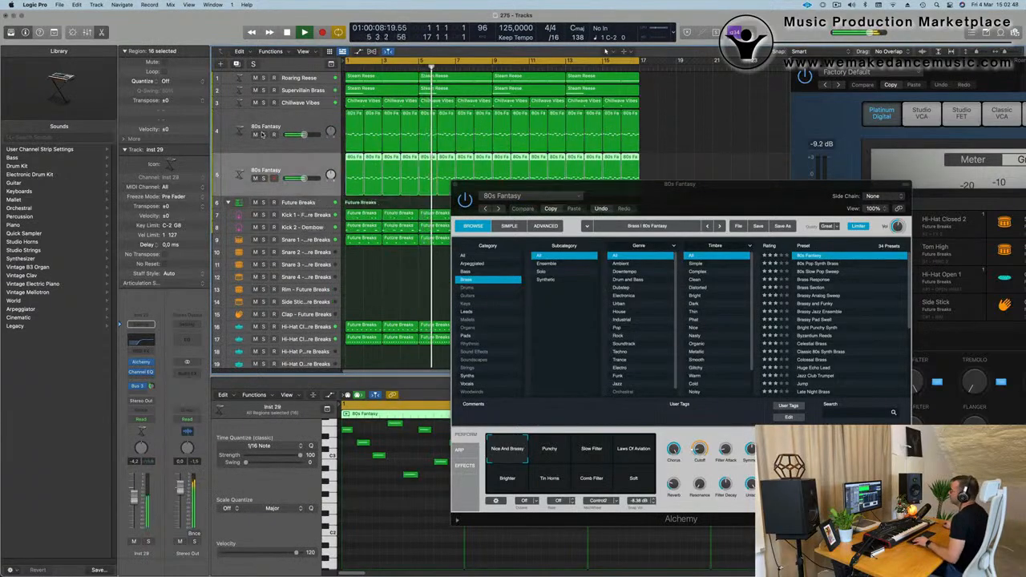
Step: Mute the original 80s Fantasy track, leaving it unsoloed
{"action": "left_click", "coordinate": [262, 134]}
{"action": "left_click", "coordinate": [256, 135]}
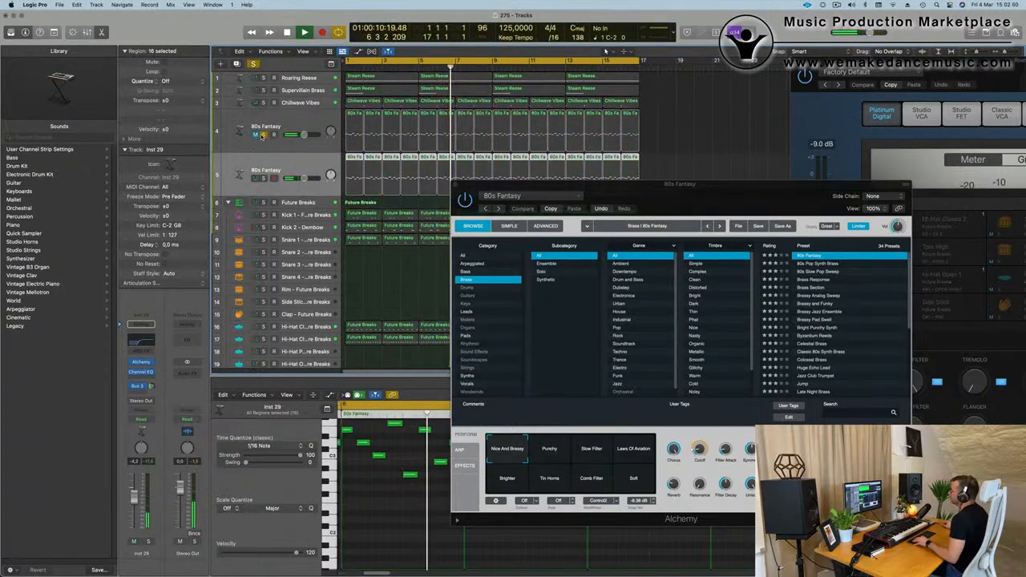
{"action": "left_click", "coordinate": [263, 135]}
Step: Restart playback from the beginning and open the Alchemy instrument on the duplicated 80s Fantasy track
{"action": "key", "text": "Return"}
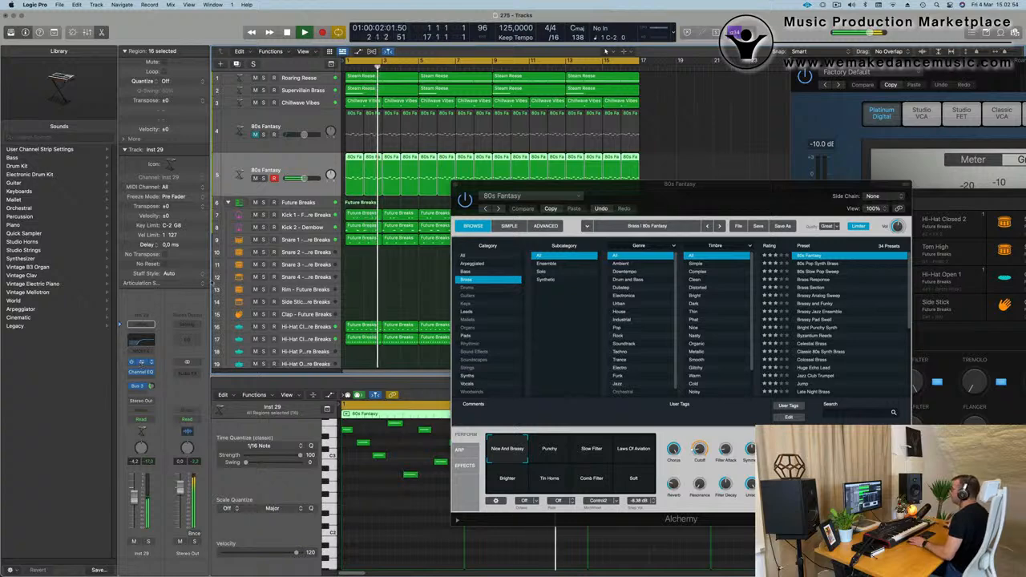
{"action": "left_click", "coordinate": [140, 363]}
{"action": "left_click_drag", "start_coordinate": [561, 129], "coordinate": [564, 134]}
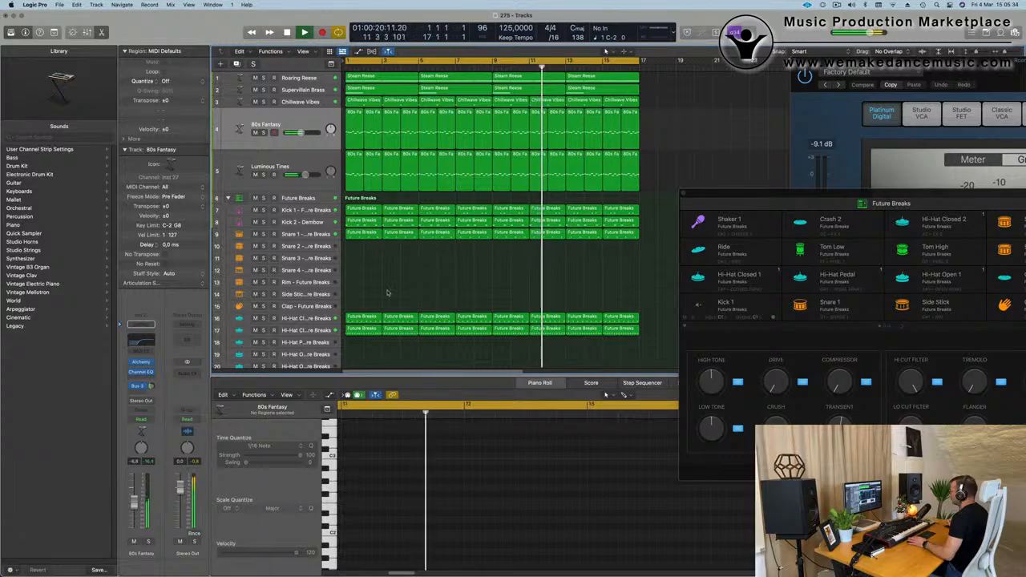
Step: Select the Luminous Tines track and duplicate it with its instrument settings
{"action": "scroll", "coordinate": [391, 281], "scroll_direction": "down", "scroll_amount": 1}
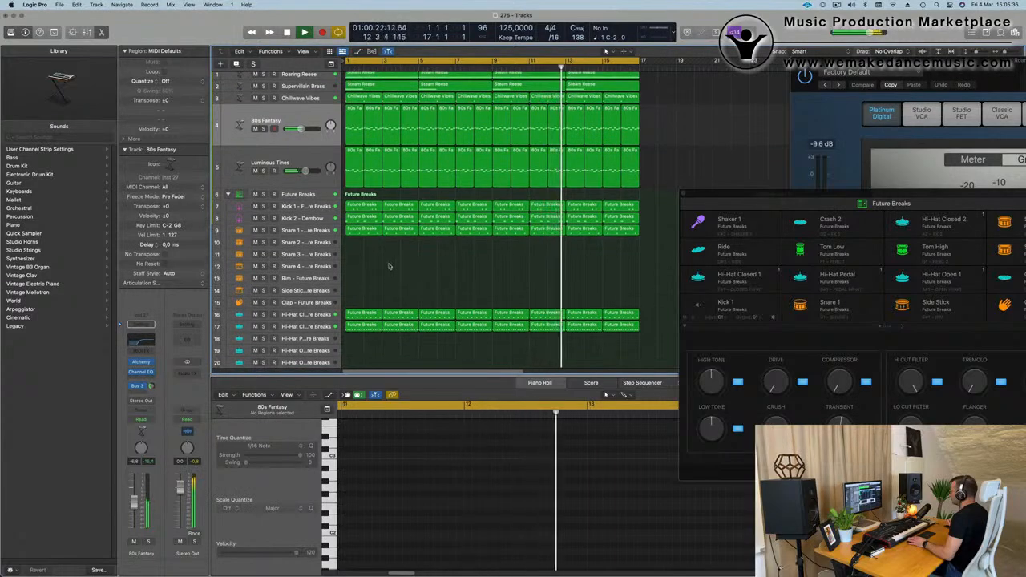
{"action": "scroll", "coordinate": [395, 266], "scroll_direction": "down", "scroll_amount": 3}
{"action": "scroll", "coordinate": [396, 269], "scroll_direction": "down", "scroll_amount": 6}
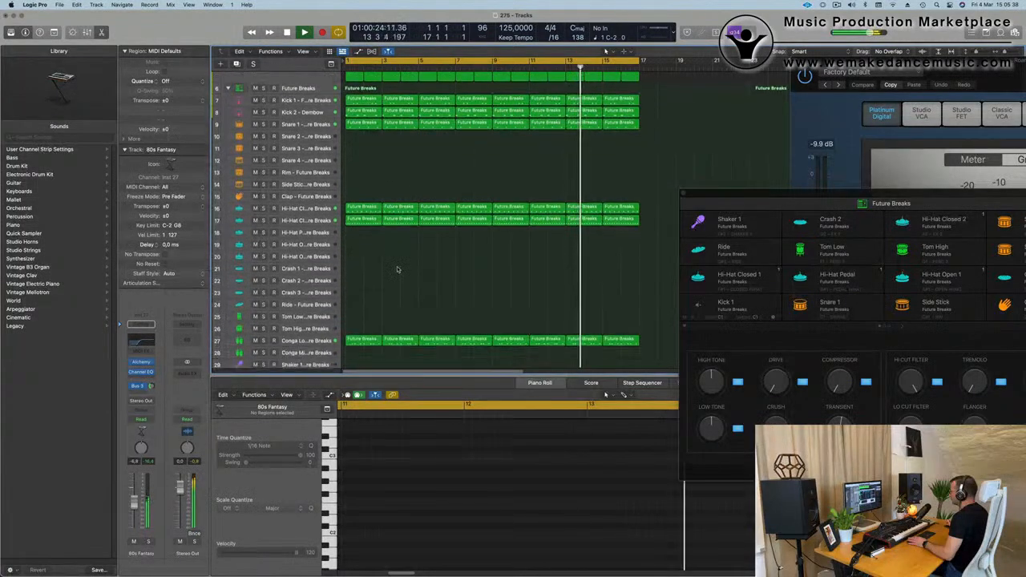
{"action": "scroll", "coordinate": [396, 269], "scroll_direction": "up", "scroll_amount": 6}
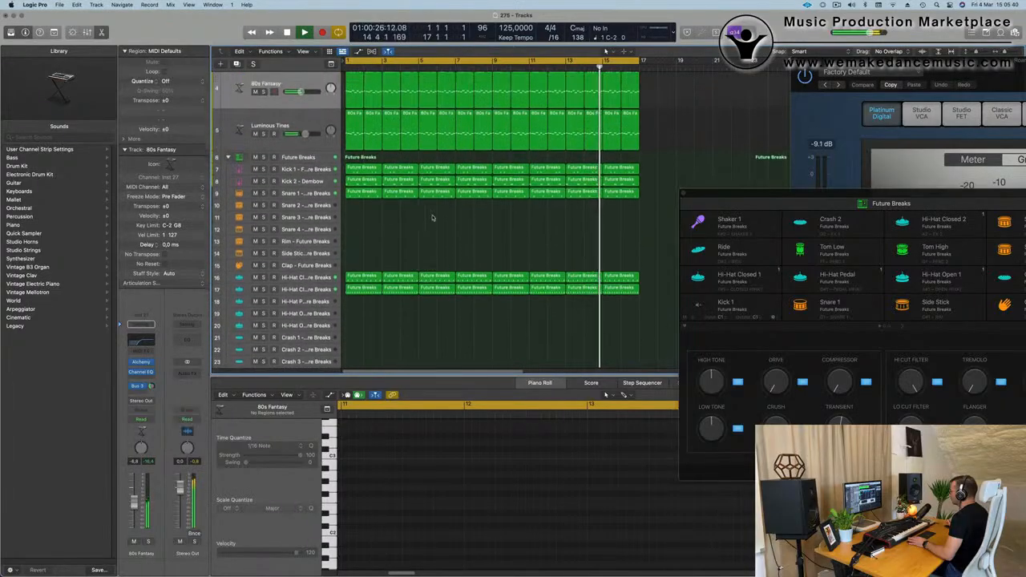
{"action": "scroll", "coordinate": [413, 160], "scroll_direction": "up", "scroll_amount": 3}
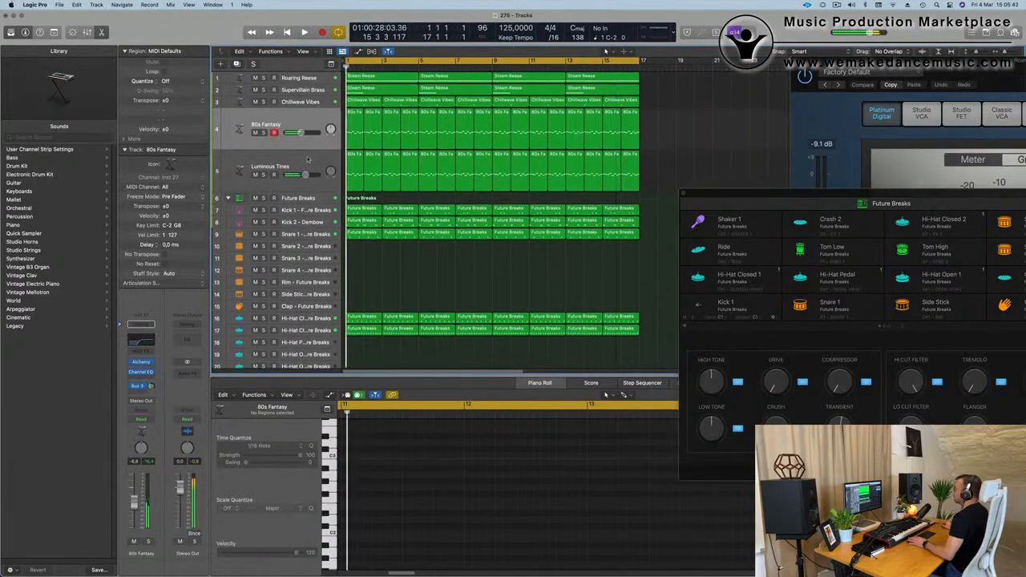
{"action": "left_click", "coordinate": [242, 166]}
{"action": "left_click", "coordinate": [237, 64]}
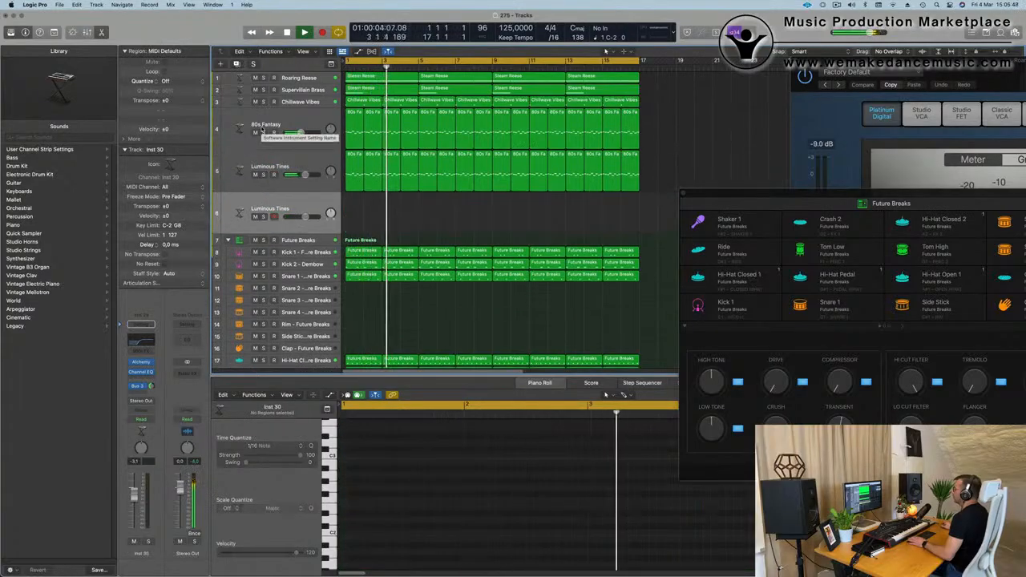
Step: Select the empty Luminous Tines track, open its Alchemy instrument and move the plug-in window over the arrangement
{"action": "left_click", "coordinate": [314, 186]}
{"action": "left_click", "coordinate": [320, 212]}
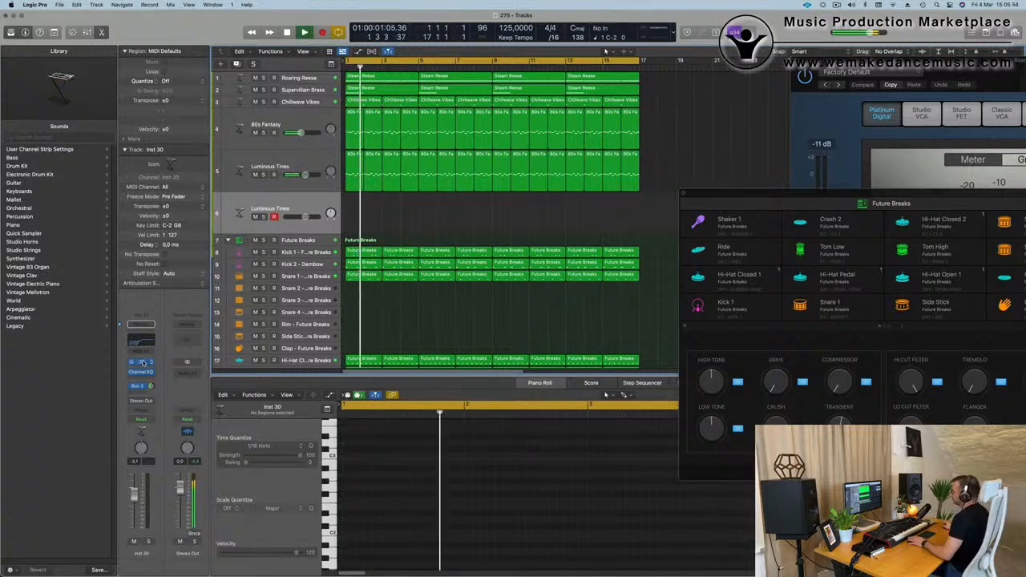
{"action": "left_click_drag", "start_coordinate": [568, 127], "coordinate": [625, 159]}
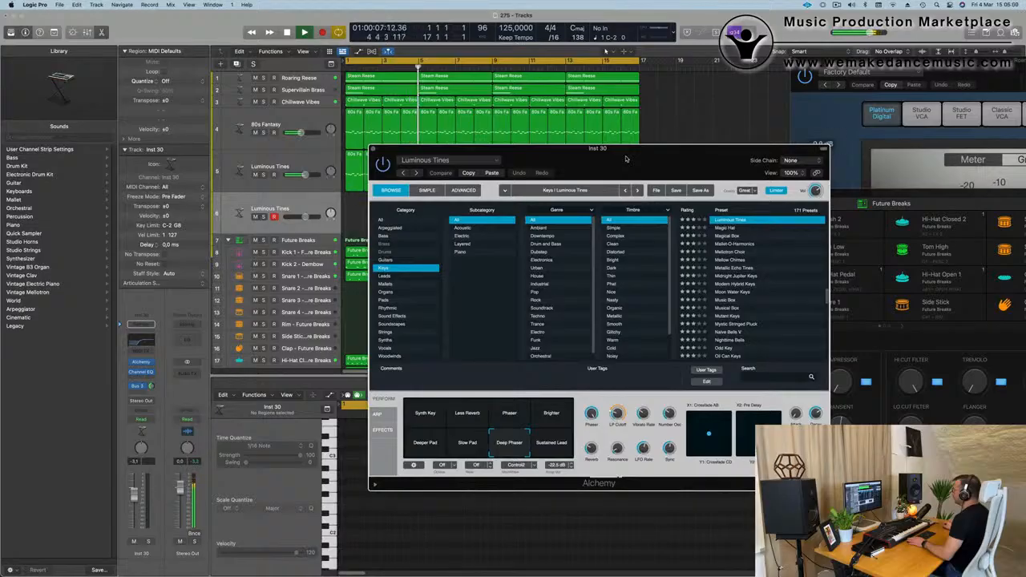
{"action": "left_click_drag", "start_coordinate": [626, 159], "coordinate": [606, 164]}
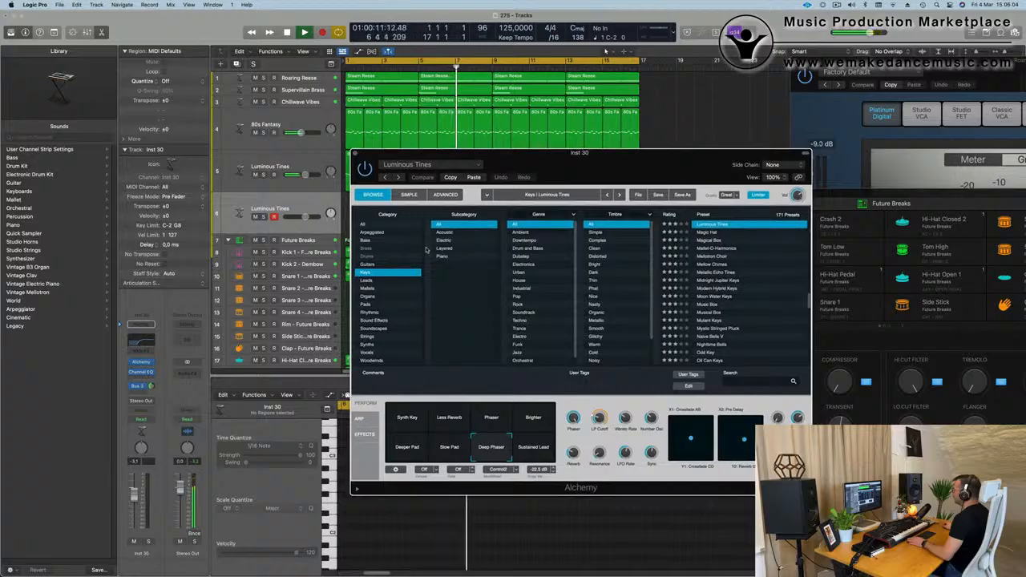
Step: Load the Huge Echo Lead preset from Alchemy's Leads category and move the plug-in window over the arrangement
{"action": "left_click", "coordinate": [376, 280]}
{"action": "left_click", "coordinate": [716, 310]}
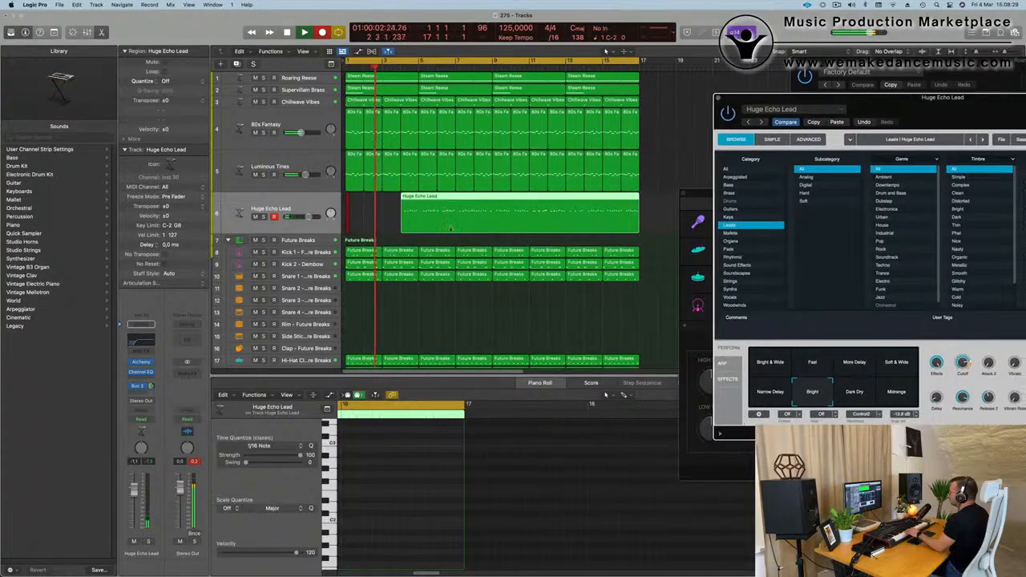
{"action": "left_click_drag", "start_coordinate": [1000, 103], "coordinate": [733, 69]}
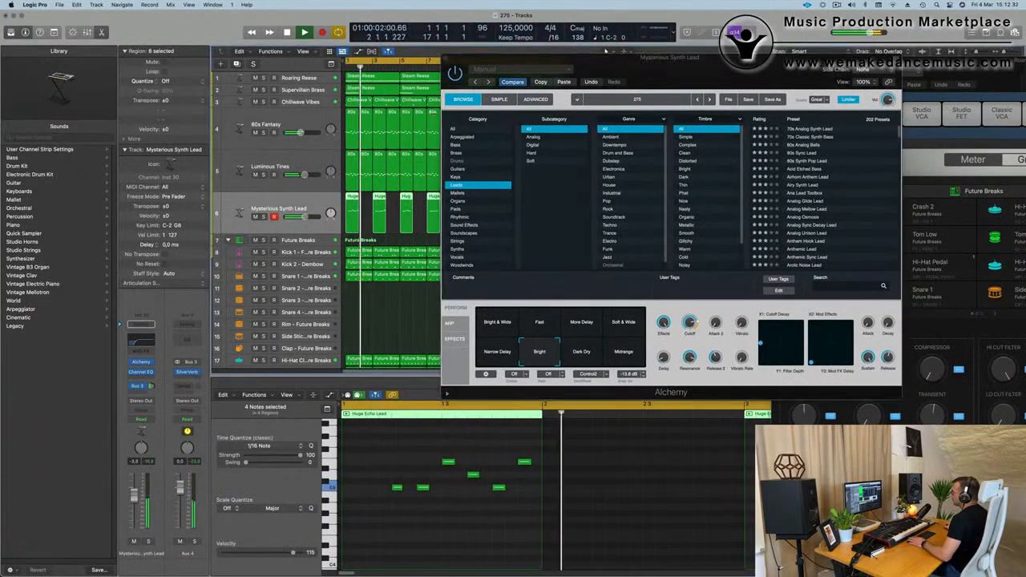
Step: Close the Alchemy window and move the Performance Meter aside to clear space beside the regions
{"action": "left_click", "coordinate": [445, 58]}
{"action": "scroll", "coordinate": [535, 244], "scroll_direction": "down", "scroll_amount": 5}
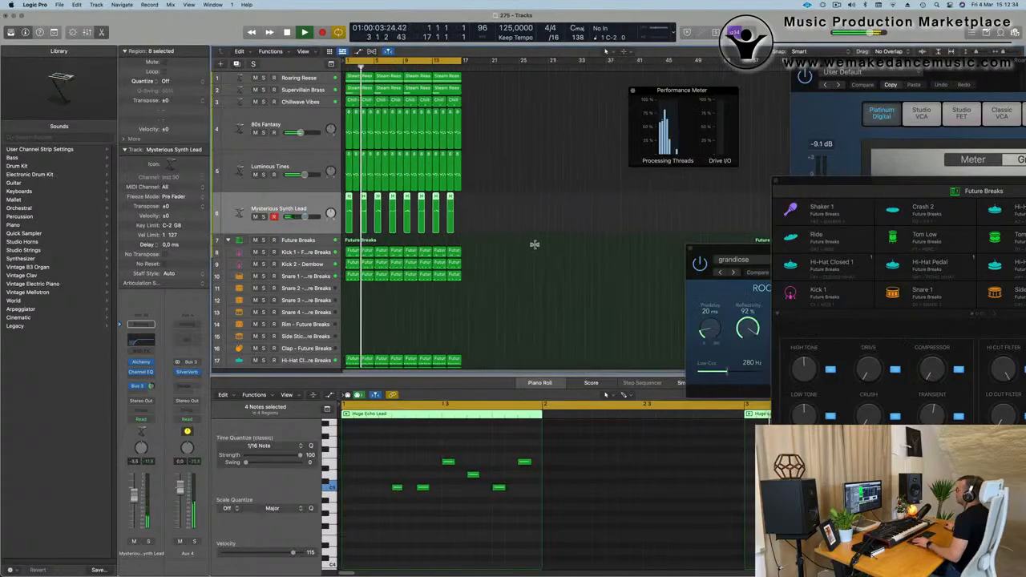
{"action": "scroll", "coordinate": [532, 244], "scroll_direction": "up", "scroll_amount": 2}
{"action": "scroll", "coordinate": [537, 239], "scroll_direction": "up", "scroll_amount": 3}
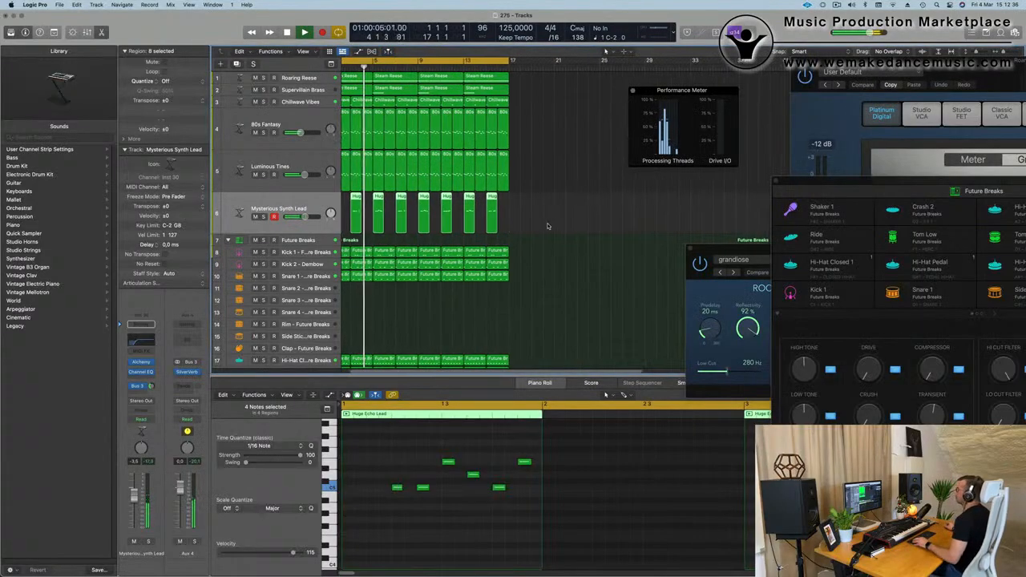
{"action": "left_click_drag", "start_coordinate": [658, 92], "coordinate": [774, 92]}
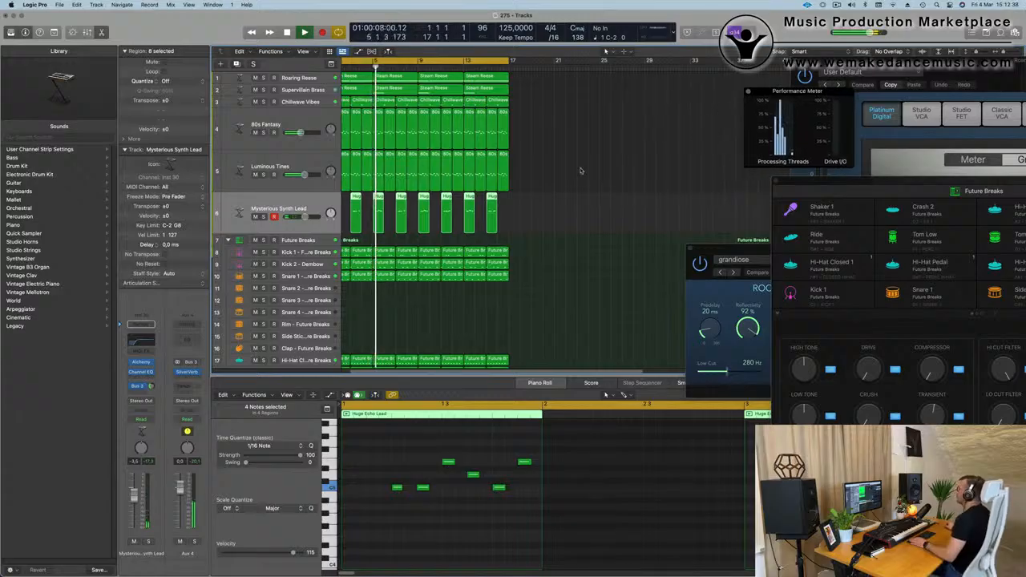
Step: Restart playback from the beginning, then select all regions and repeat them to extend the arrangement
{"action": "scroll", "coordinate": [577, 171], "scroll_direction": "down", "scroll_amount": 2}
{"action": "key", "text": "Return"}
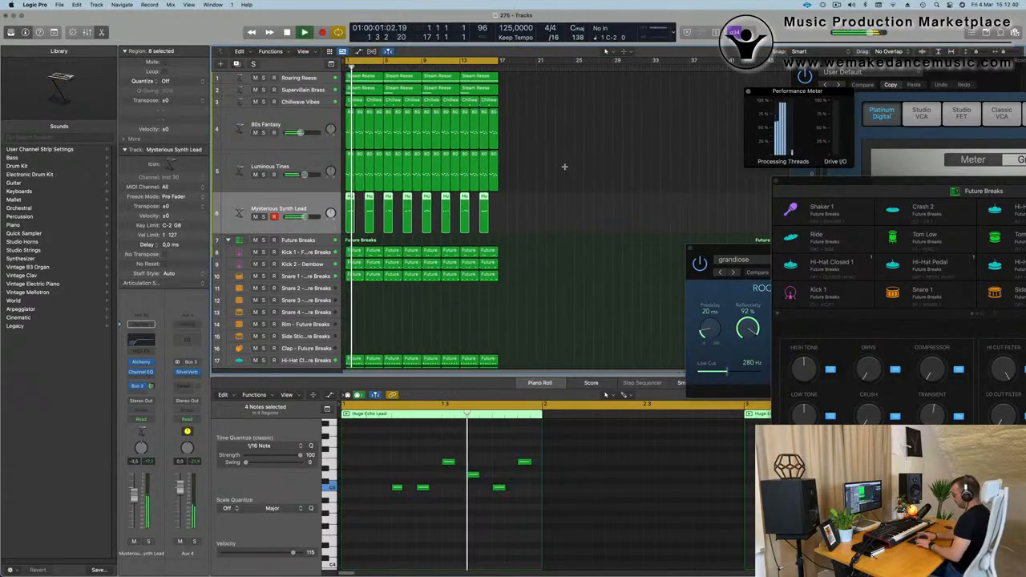
{"action": "key", "text": "super+a"}
{"action": "key", "text": "super+r"}
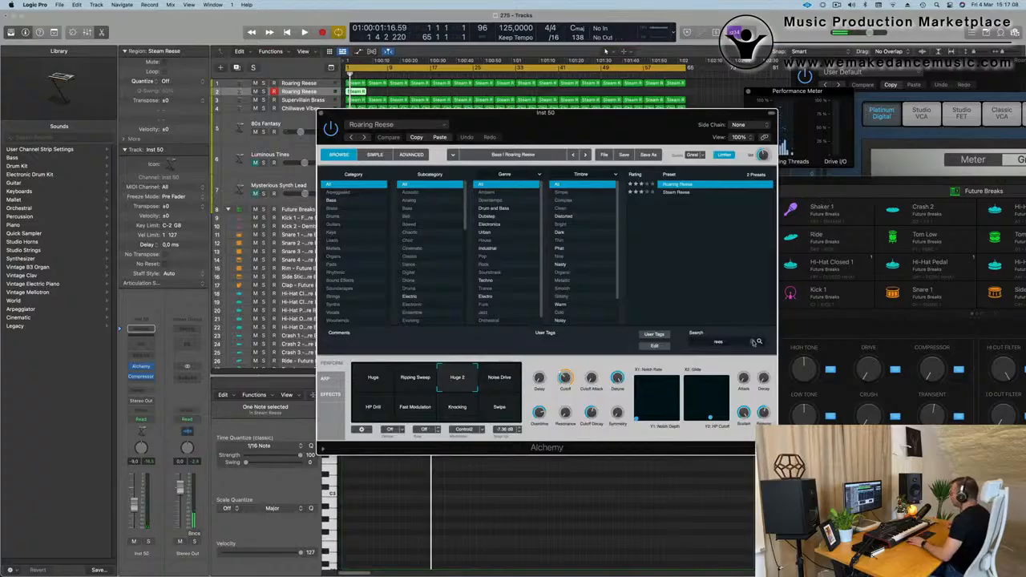
Step: Clear Alchemy's preset search on the duplicated Roaring Reese track and briefly solo that track with the Ambient Guitar Landscape preset
{"action": "left_click", "coordinate": [754, 342]}
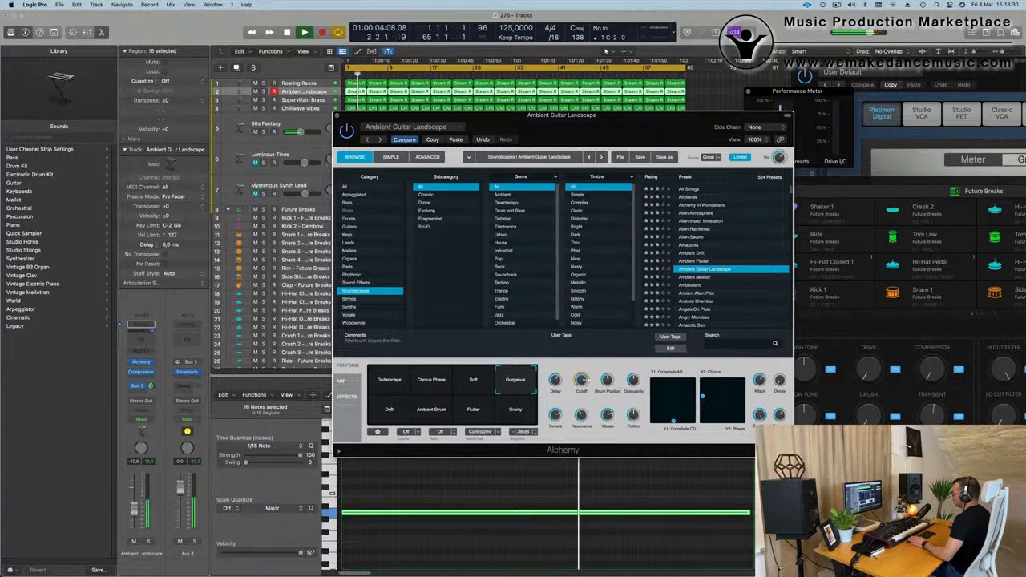
{"action": "left_click", "coordinate": [148, 543]}
{"action": "left_click", "coordinate": [147, 543]}
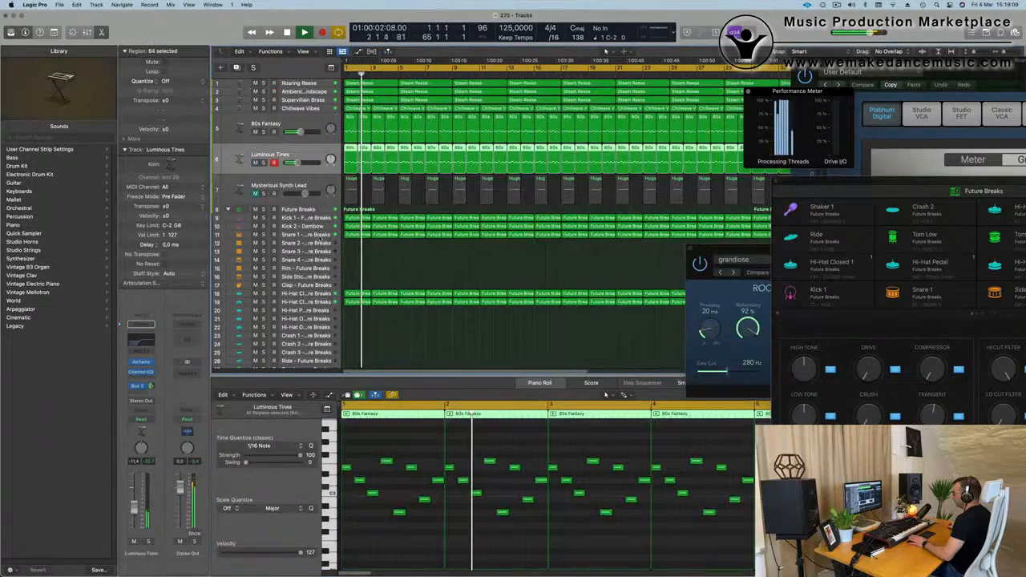
Step: Stop playback, move the first Snare 1 region to the Rim - Future Breaks track and delete its first and third notes
{"action": "left_click", "coordinate": [355, 234]}
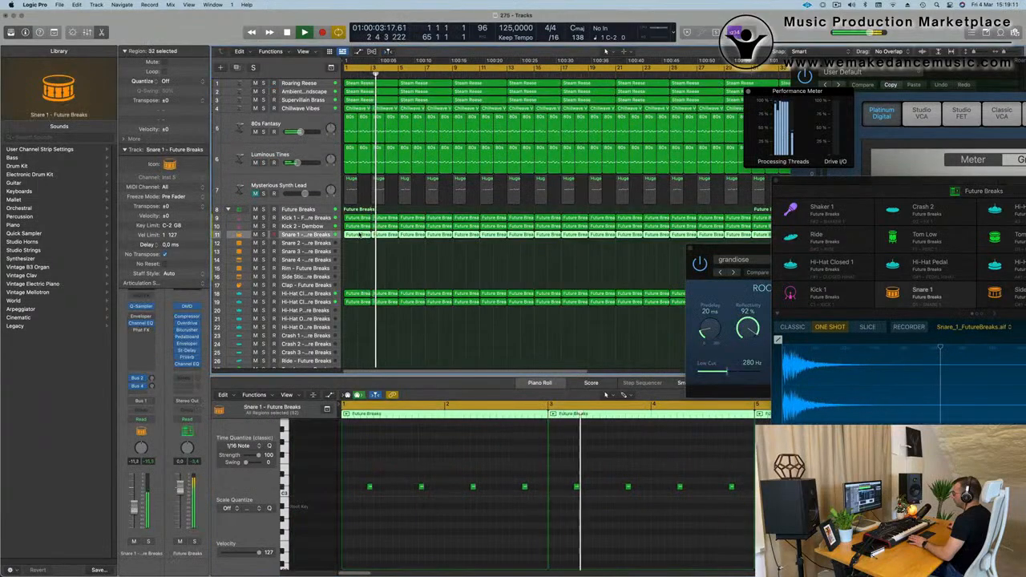
{"action": "left_click", "coordinate": [359, 236]}
{"action": "left_click_drag", "start_coordinate": [361, 238], "coordinate": [375, 510]}
{"action": "key", "text": "space"}
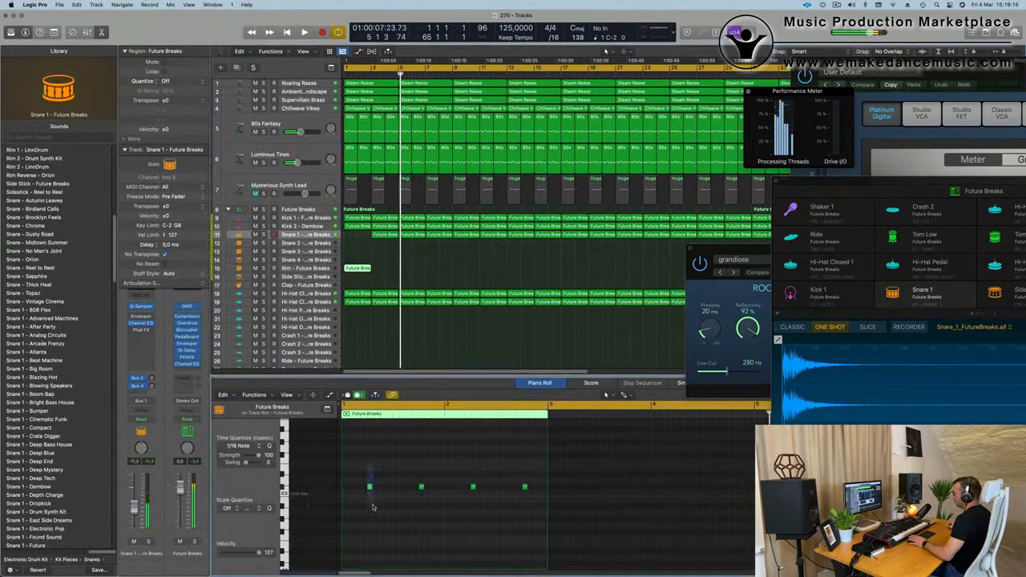
{"action": "key", "text": "Delete"}
{"action": "left_click_drag", "start_coordinate": [462, 449], "coordinate": [496, 531]}
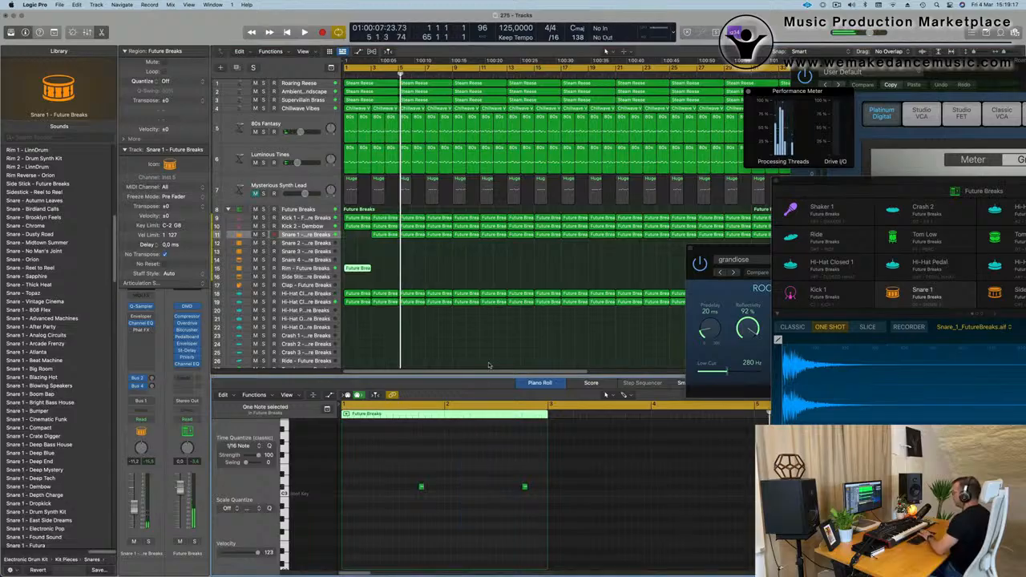
Step: Copy the neighbouring Snare 1 region into the gap at bar 1 of the Snare 1 track
{"action": "left_click", "coordinate": [374, 236]}
{"action": "left_click_drag", "start_coordinate": [375, 237], "coordinate": [358, 240]}
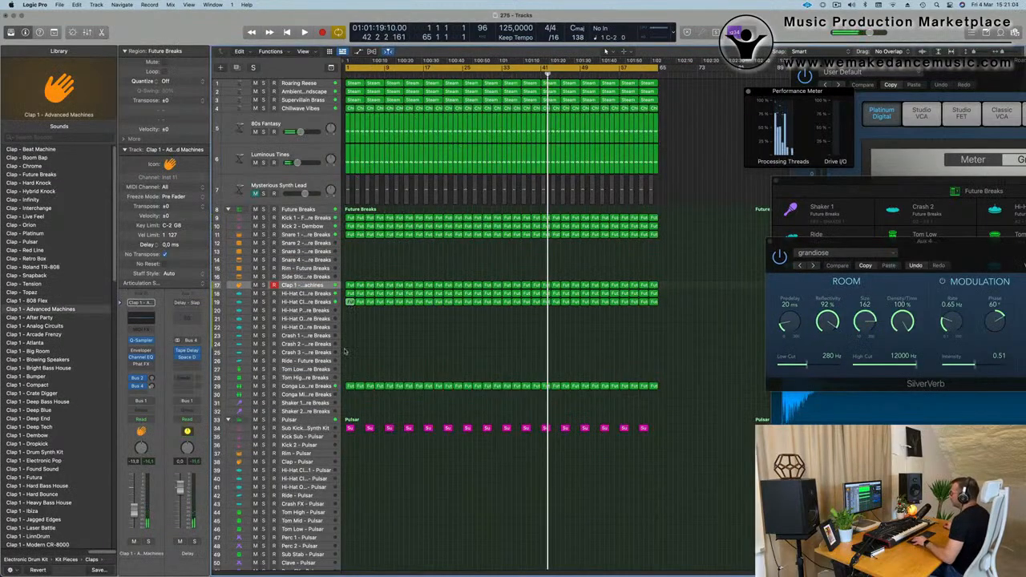
Step: Copy the first closed hi-hat region to bar 1 of the Ride - Future Breaks track and delete most of its off-beat notes
{"action": "left_click_drag", "start_coordinate": [344, 351], "coordinate": [350, 362]}
{"action": "double_click", "coordinate": [349, 362]}
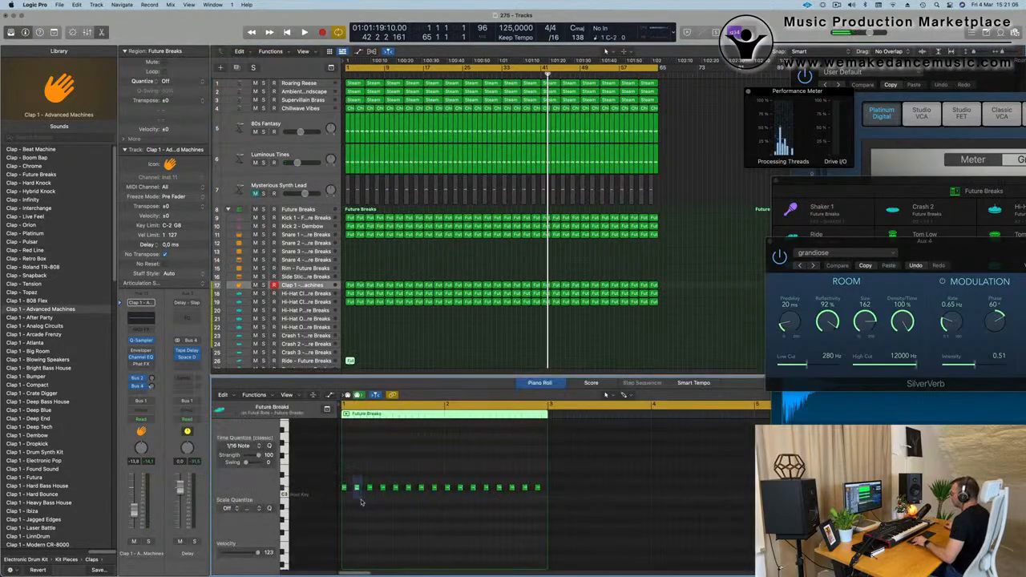
{"action": "key", "text": "Delete"}
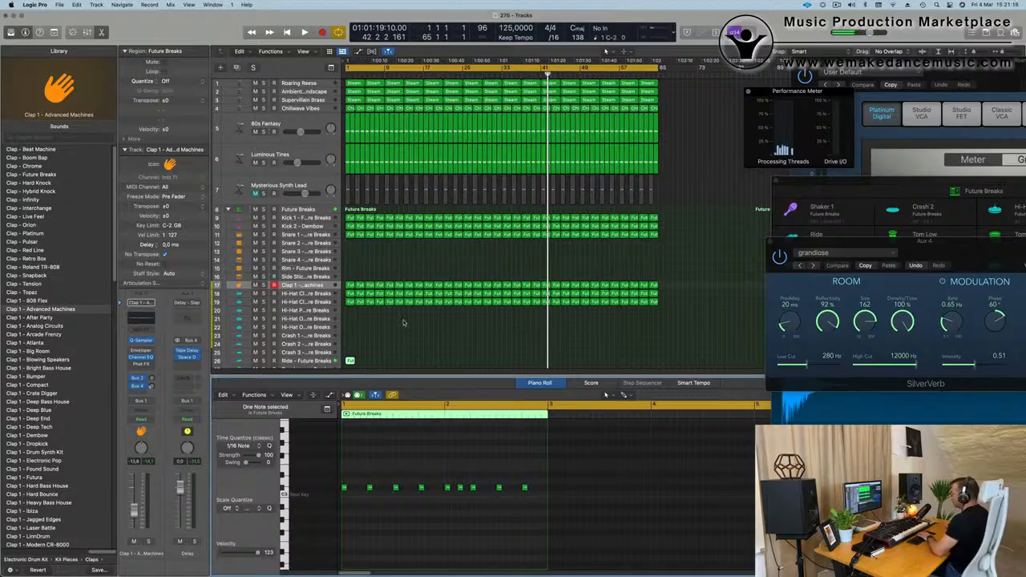
Step: Repeat the edited ride region along the Ride - Future Breaks track to bar 65 and play the arrangement from the beginning
{"action": "left_click", "coordinate": [368, 357]}
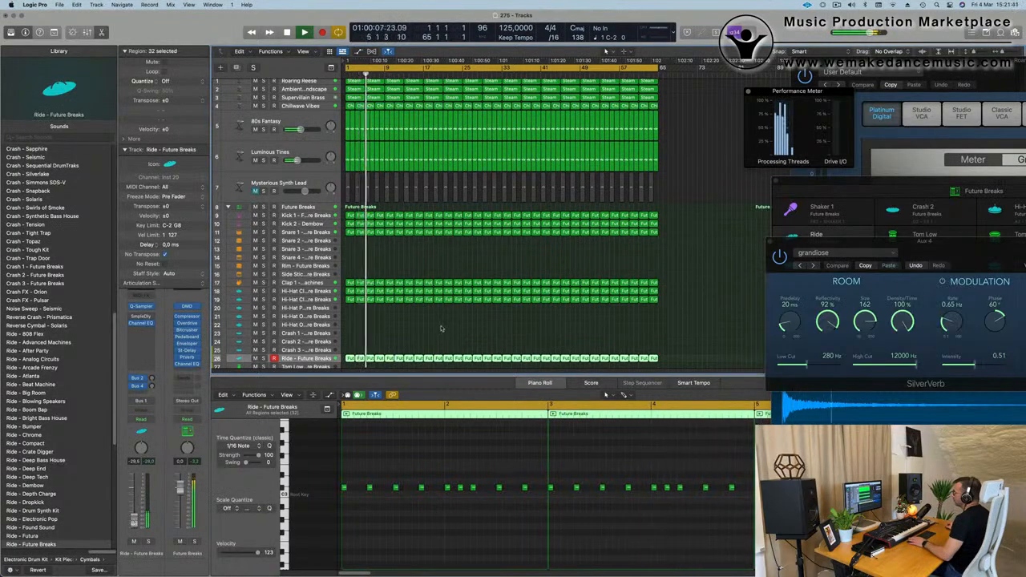
{"action": "key", "text": "space"}
{"action": "key", "text": "Return"}
{"action": "key", "text": "space"}
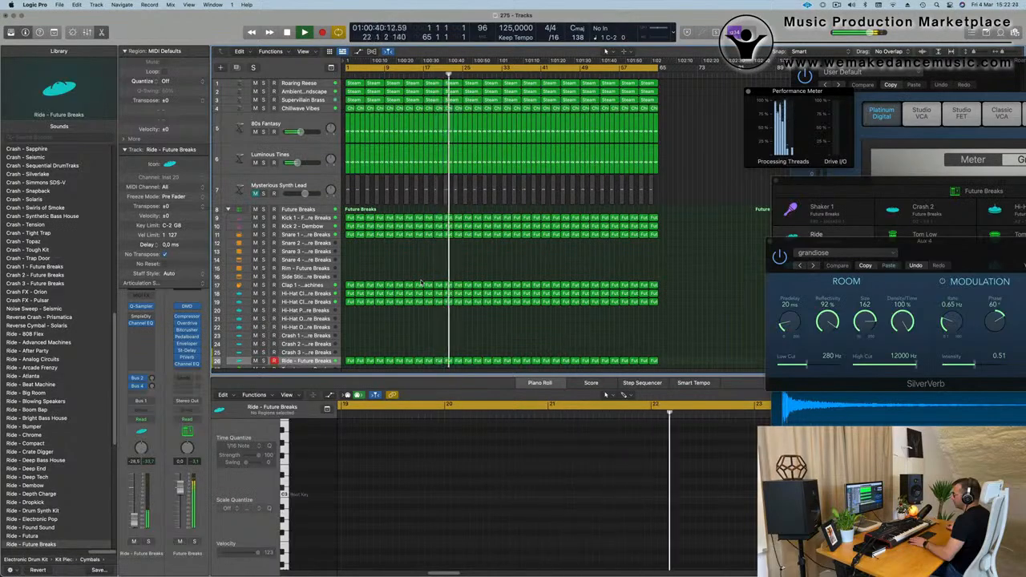
{"action": "key", "text": "space"}
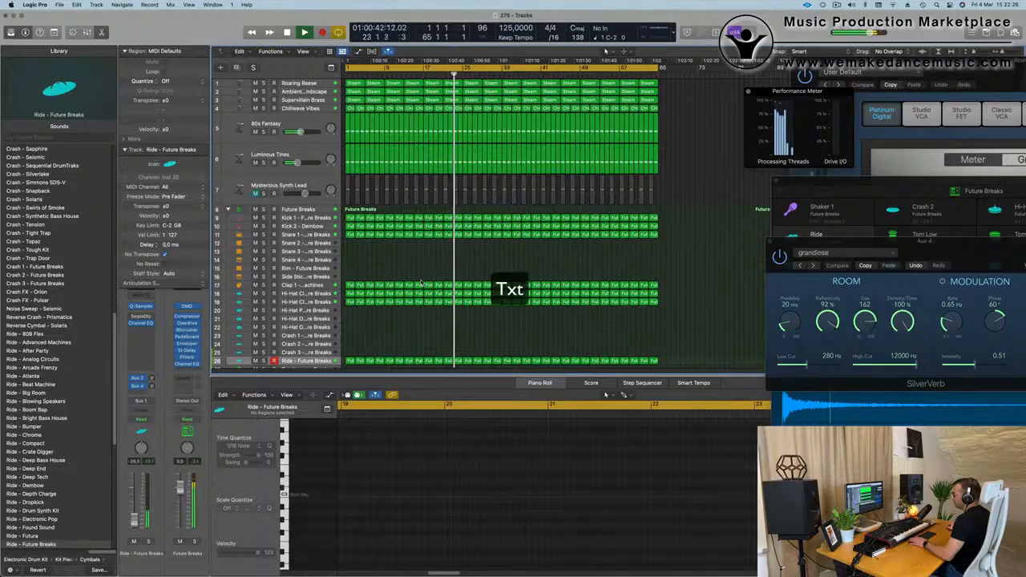